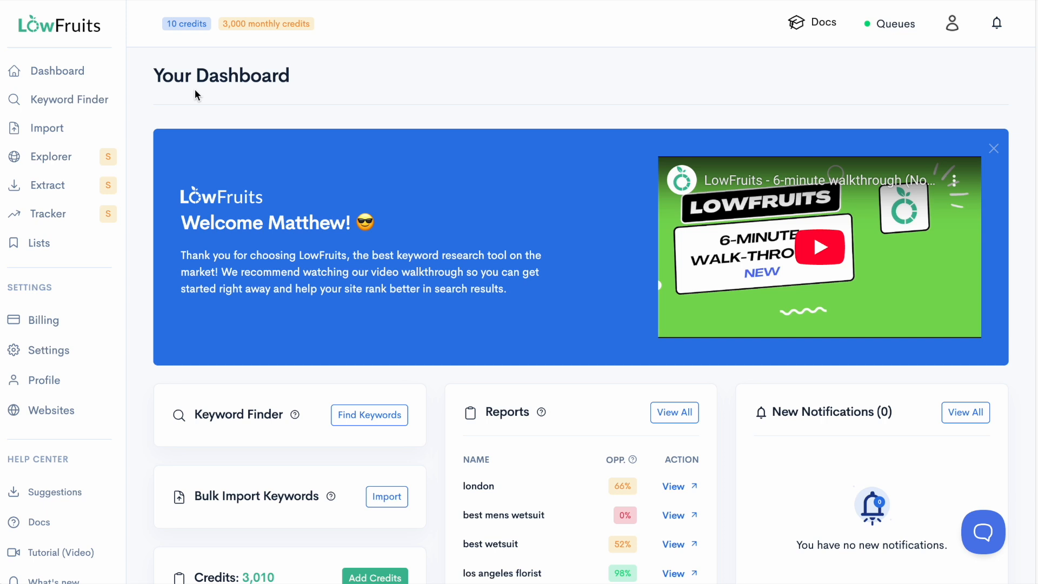
Step: Open the existing "los angeles florist" report from Keyword Finder and inspect the weak spots of "flowers for funeral in los angeles"
click(59, 103)
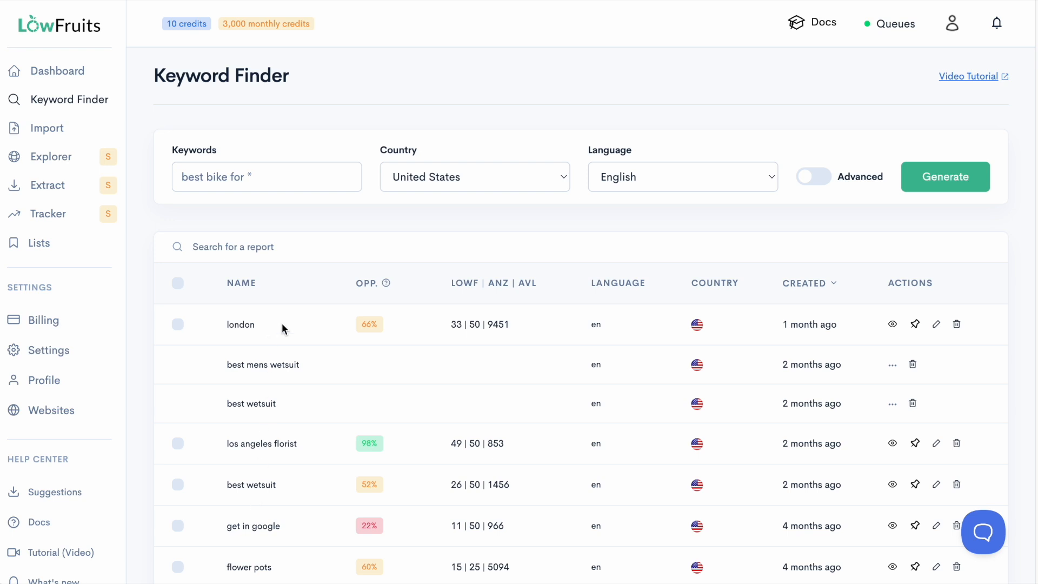
click(274, 443)
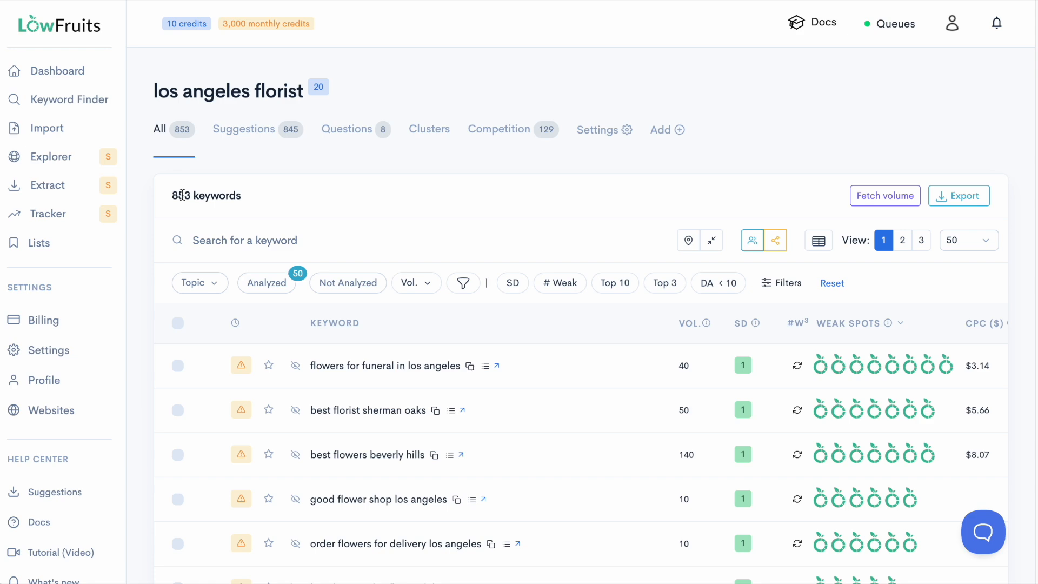
scroll(504, 356, down, 10)
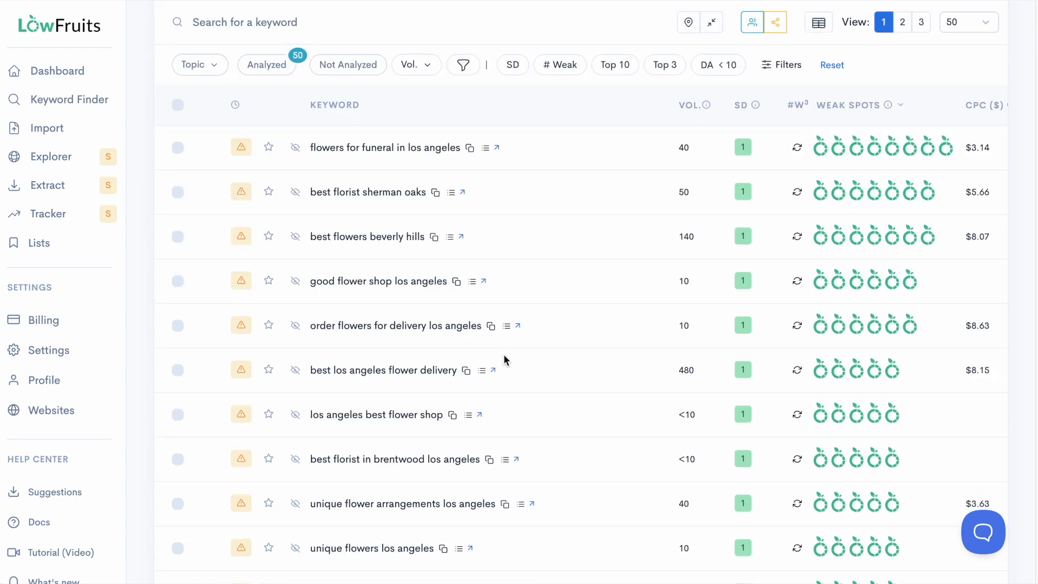
scroll(506, 359, up, 10)
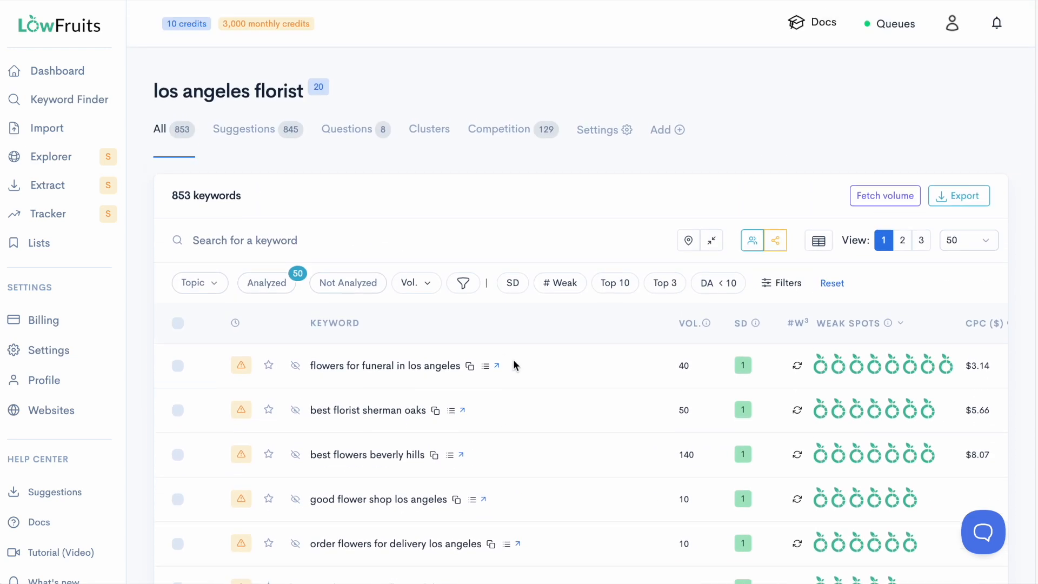
mouse_move(825, 369)
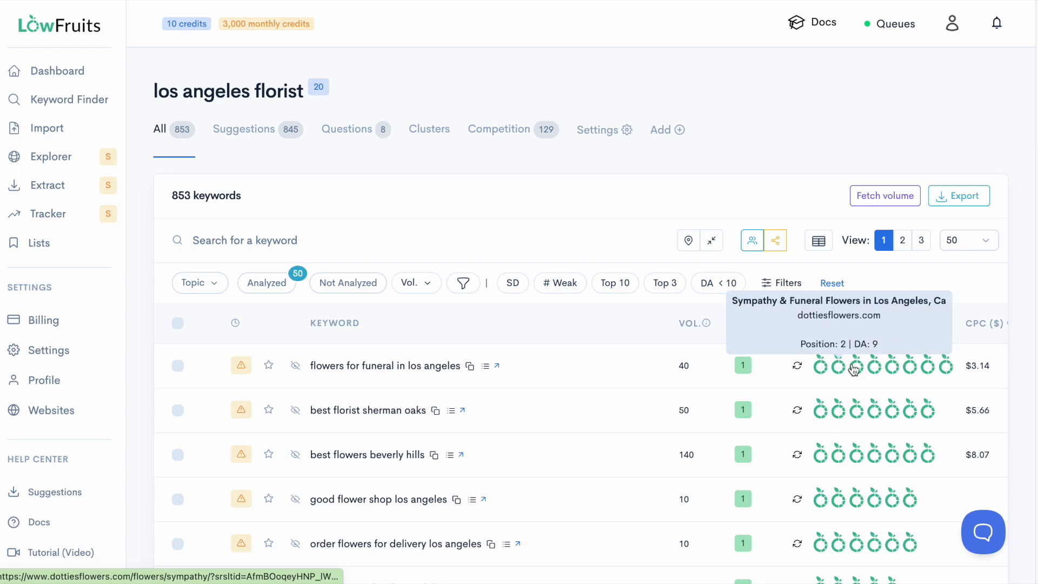
mouse_move(890, 369)
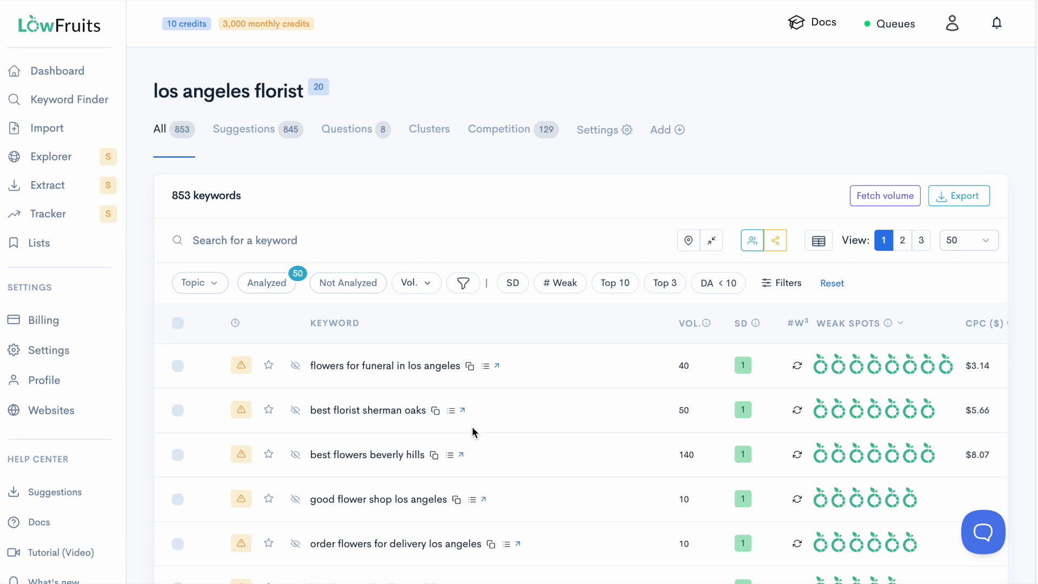
Step: Generate keyword ideas for "how to grow apples" for the United States in English and access all ideas using the free option
click(67, 103)
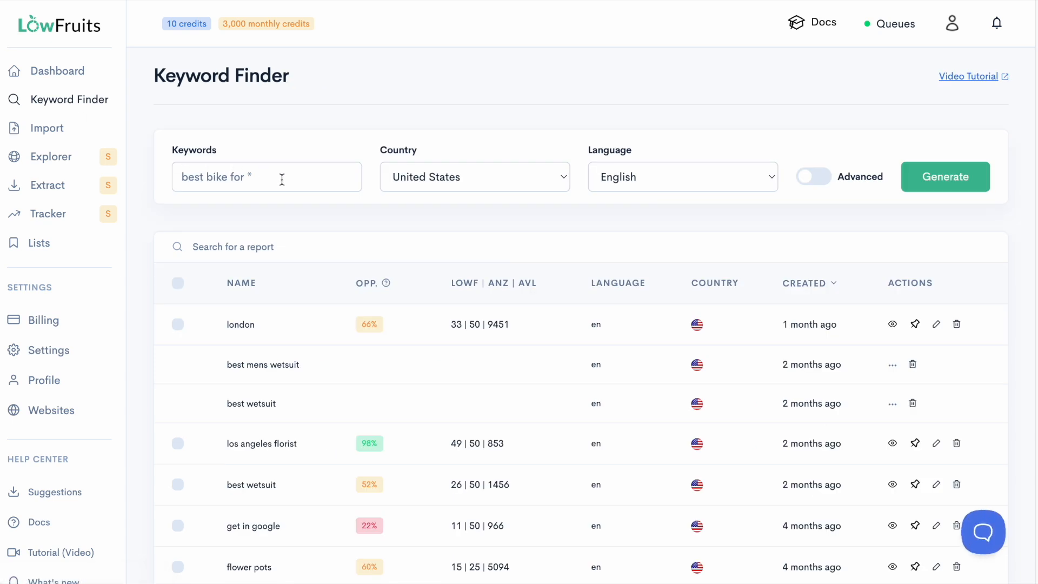
click(282, 179)
text(how)
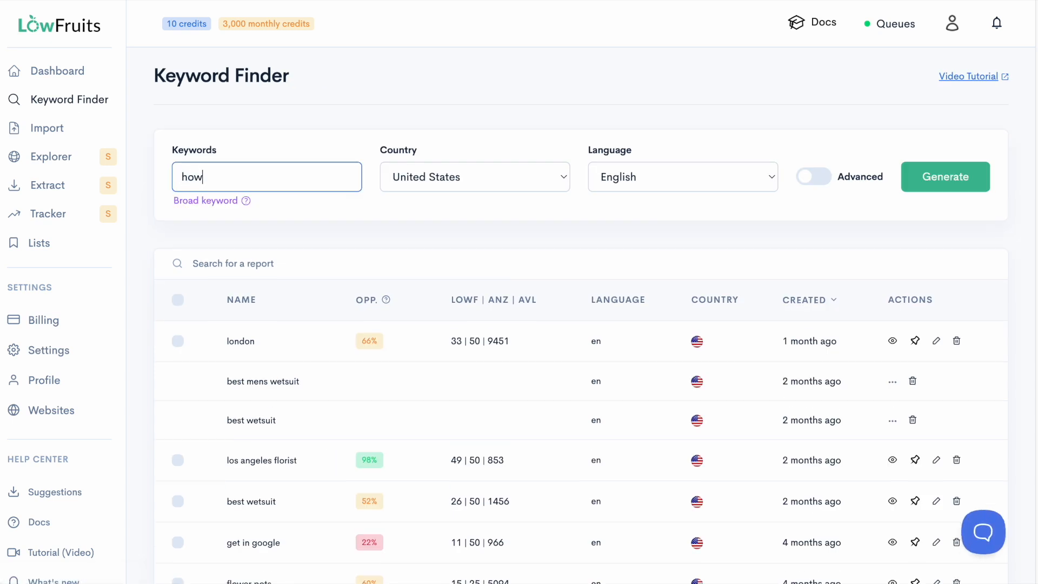
text( to grow apples)
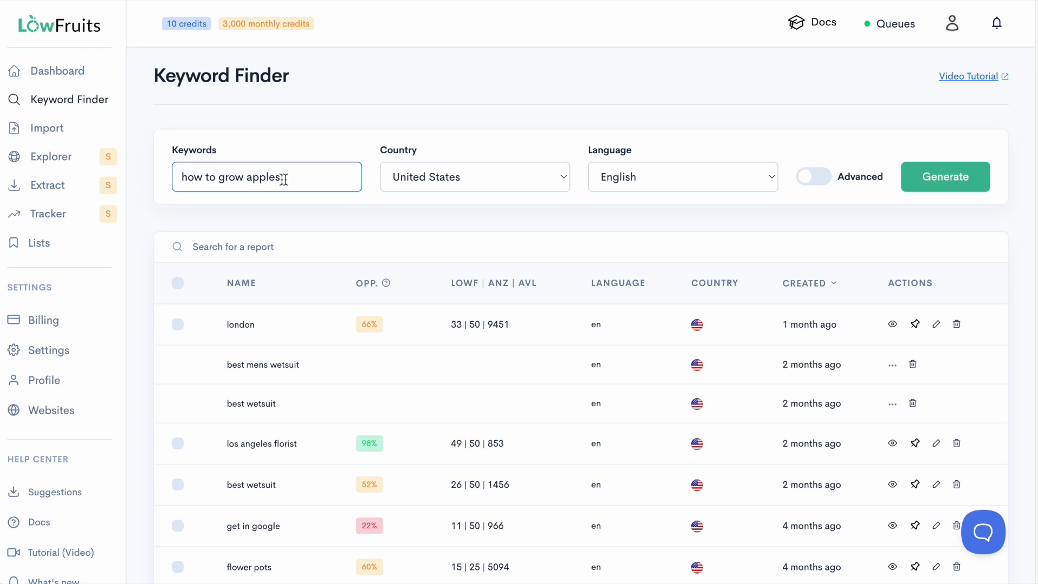
click(478, 177)
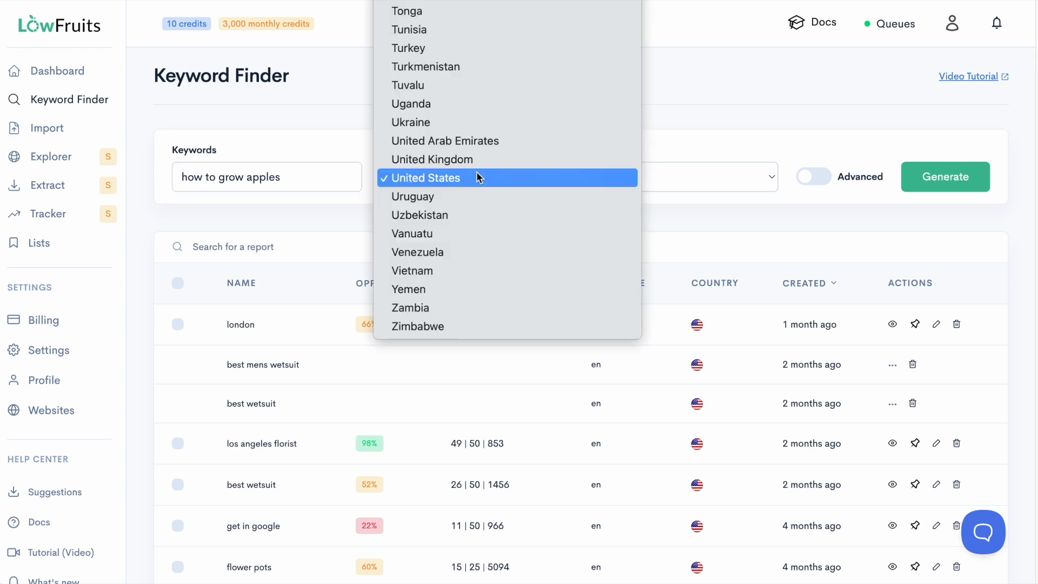
click(722, 106)
click(675, 173)
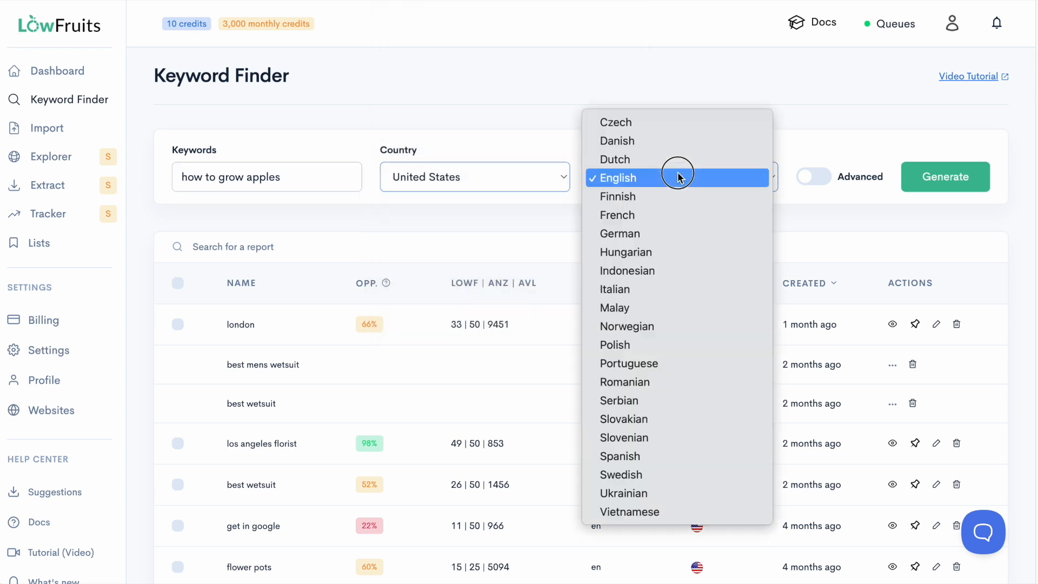
click(826, 130)
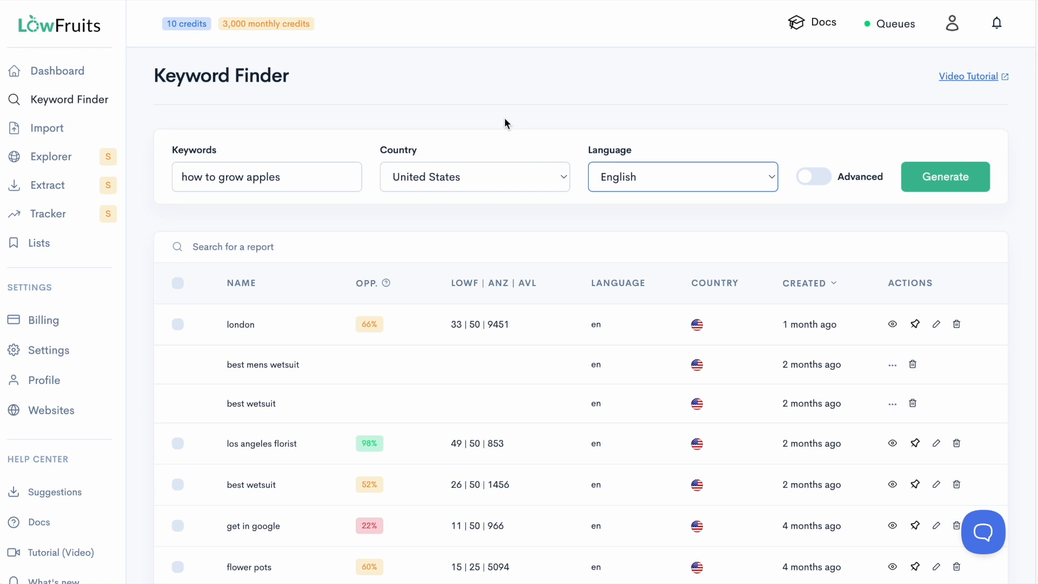
click(951, 181)
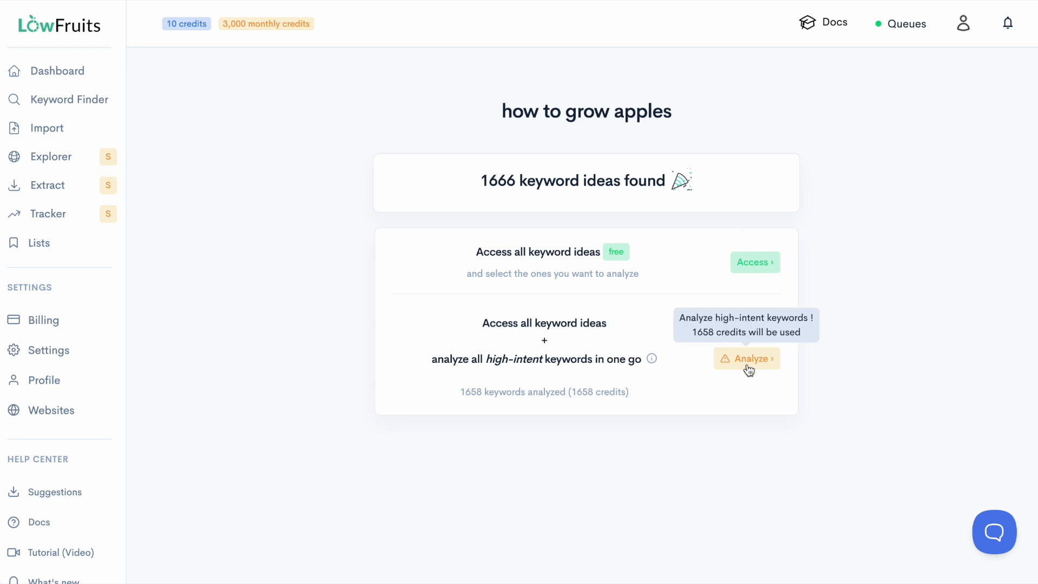
click(754, 270)
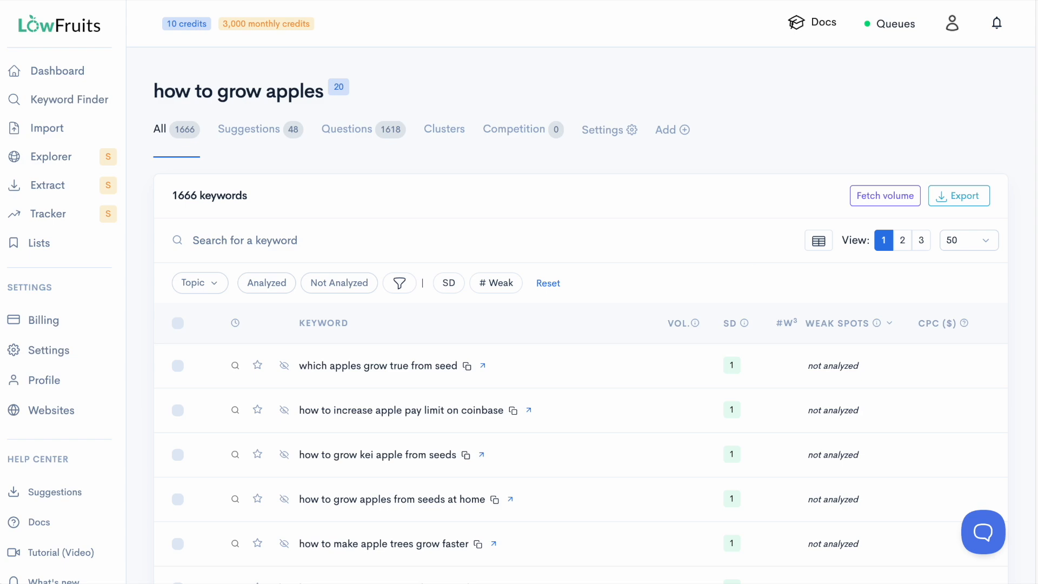
Step: Set the "how to grow apples" report to show 25 keywords per page
scroll(699, 423, down, 5)
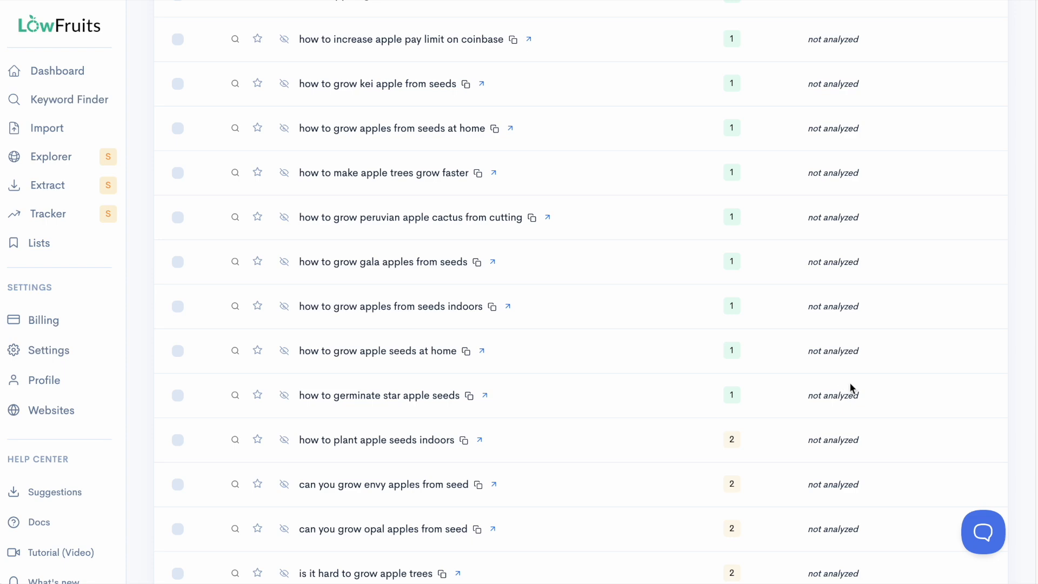
scroll(801, 323, up, 5)
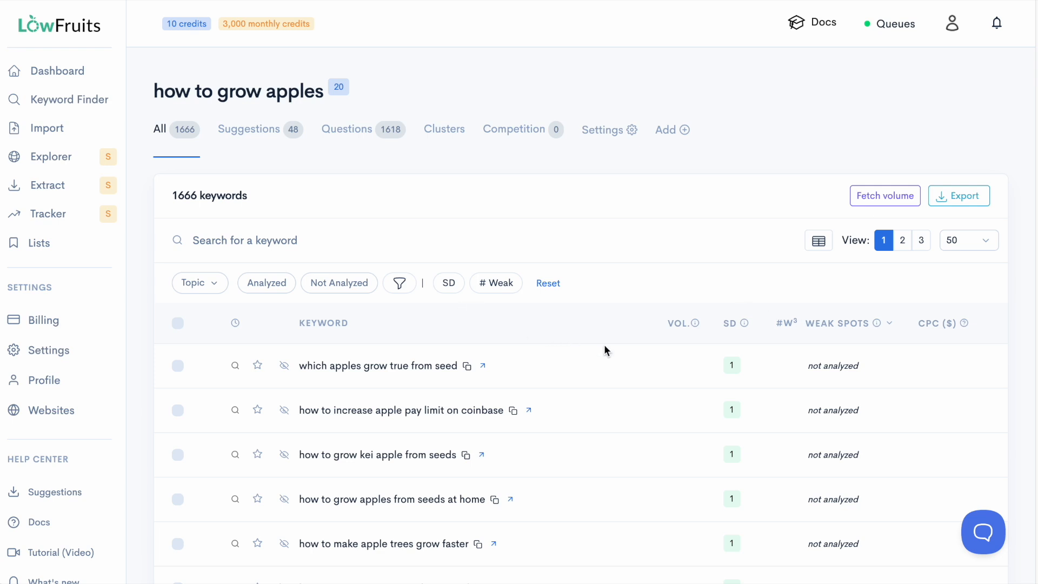
click(986, 247)
click(959, 224)
Step: Select all keywords on the current page and run the SERP extraction on them
click(178, 326)
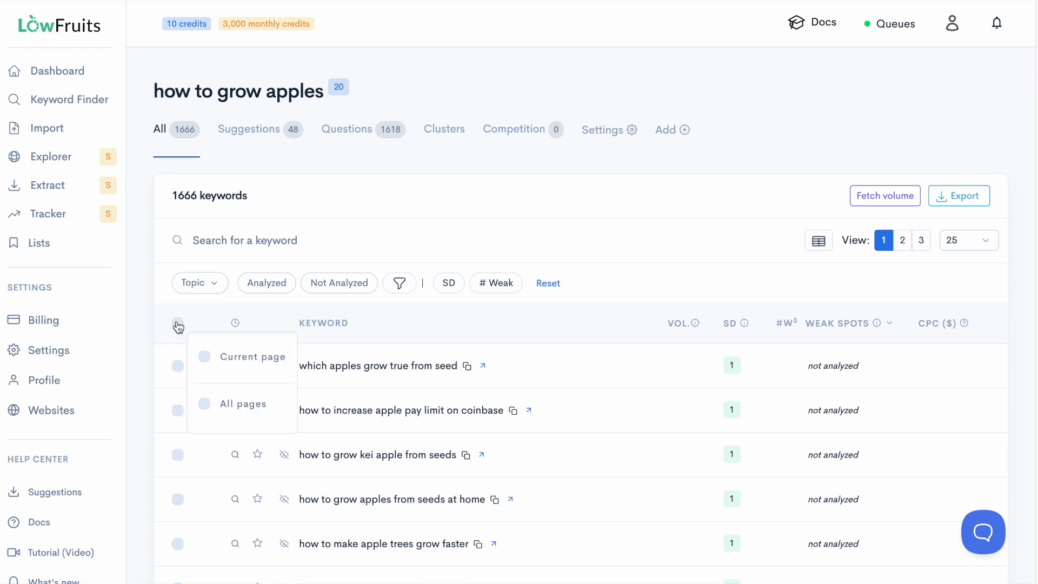
click(207, 361)
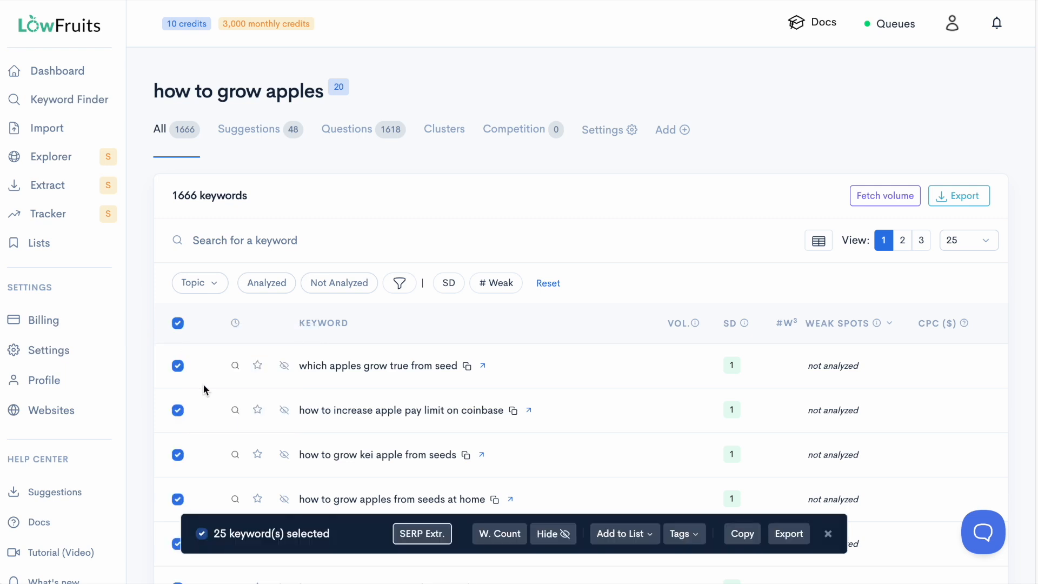
click(421, 533)
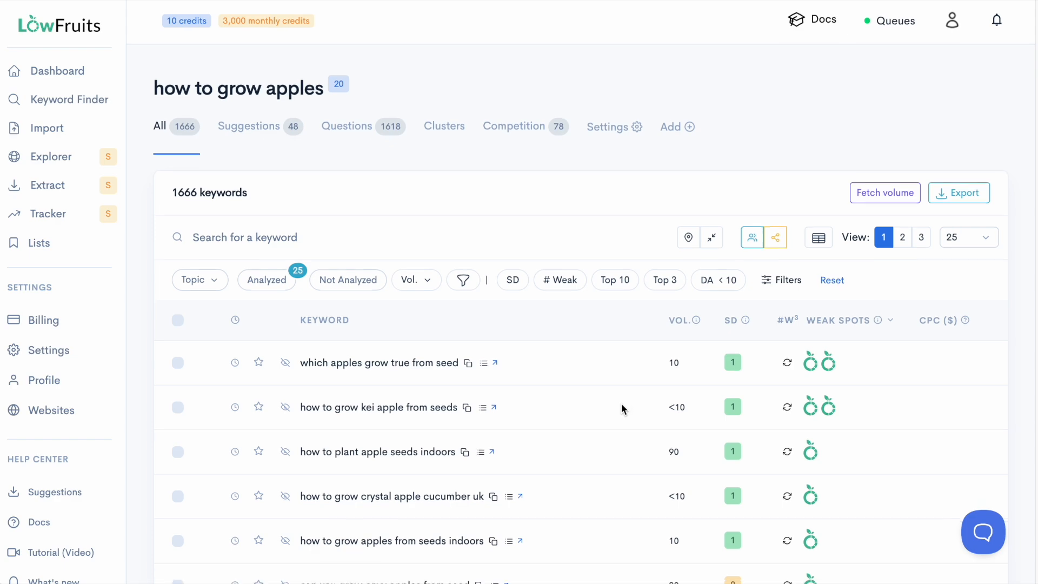
Step: Review the analyzed keywords' weak spots, and list the report's competing websites sorted by ascending DA
scroll(621, 403, down, 2)
mouse_move(832, 243)
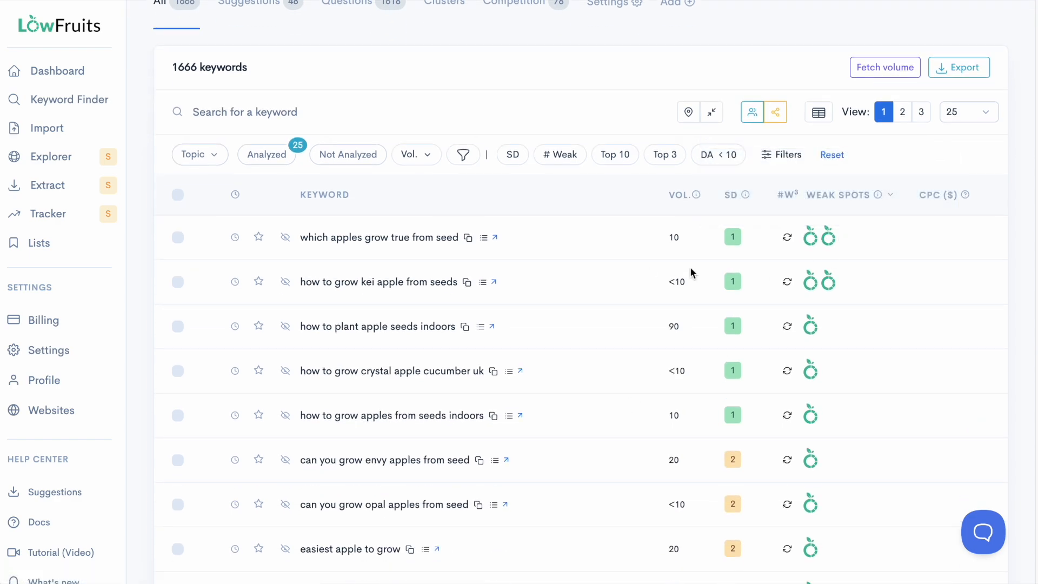
scroll(674, 288, down, 6)
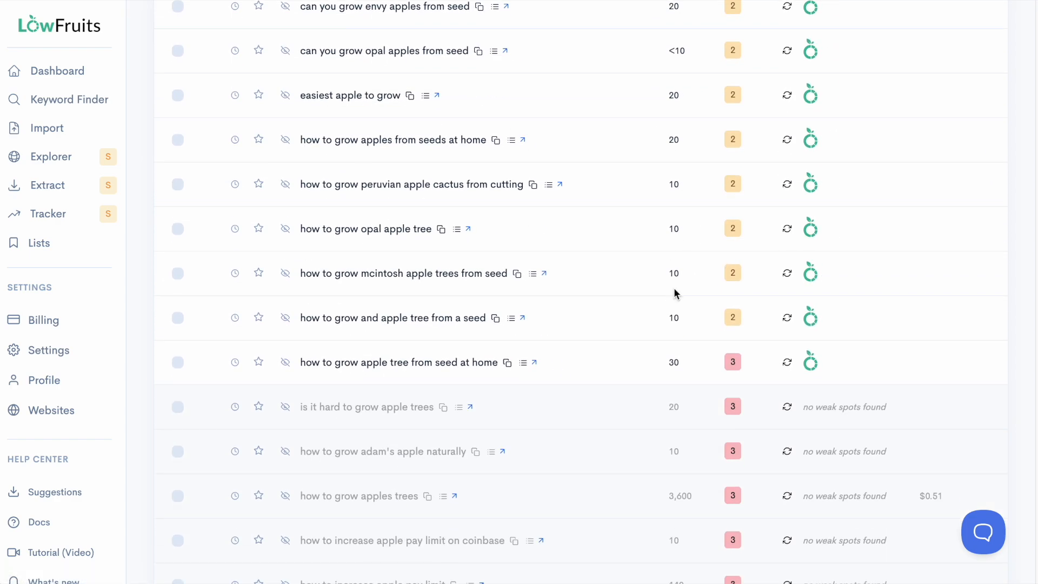
scroll(673, 288, up, 8)
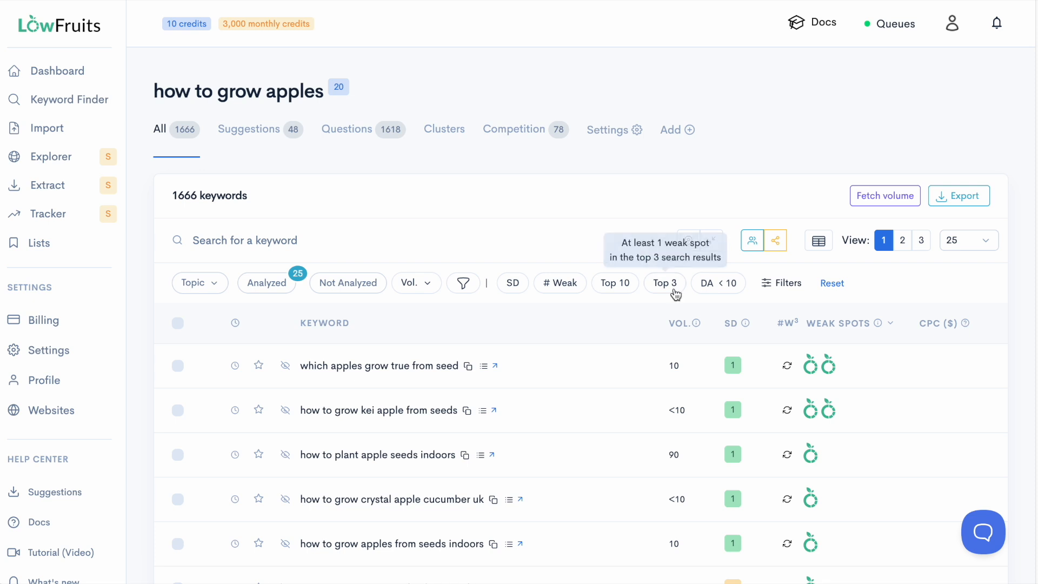
click(519, 134)
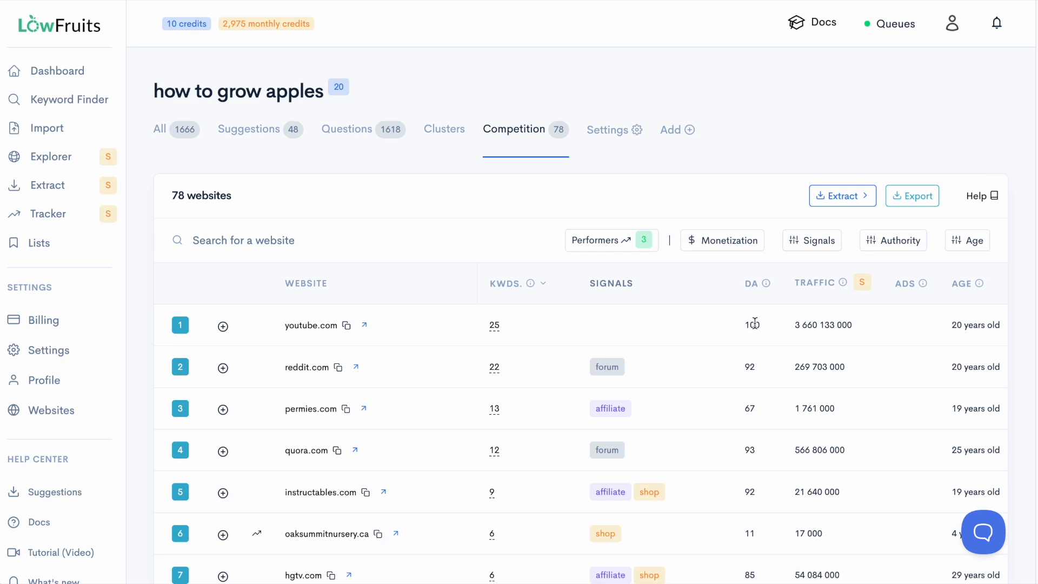
mouse_move(753, 291)
click(752, 292)
Step: Filter the competing websites to Performers only and add oaksummitnursery.ca to the extraction list
scroll(745, 306, down, 1)
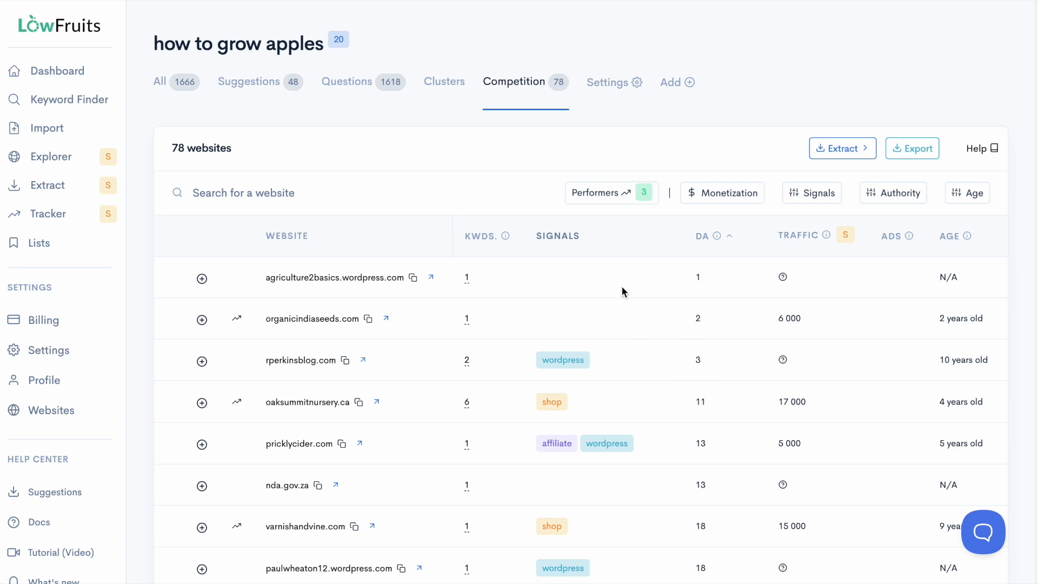
click(605, 193)
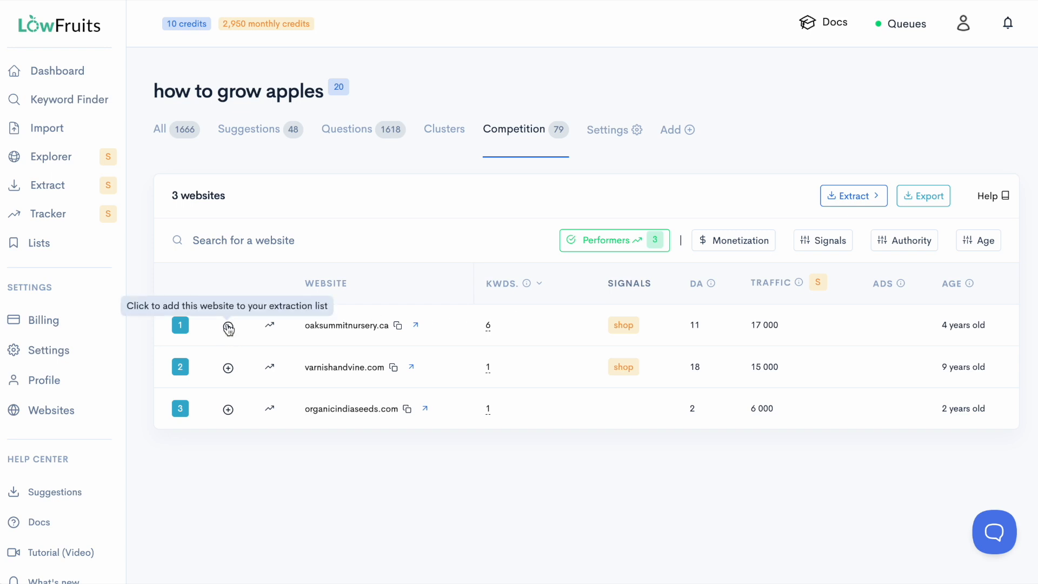
click(228, 327)
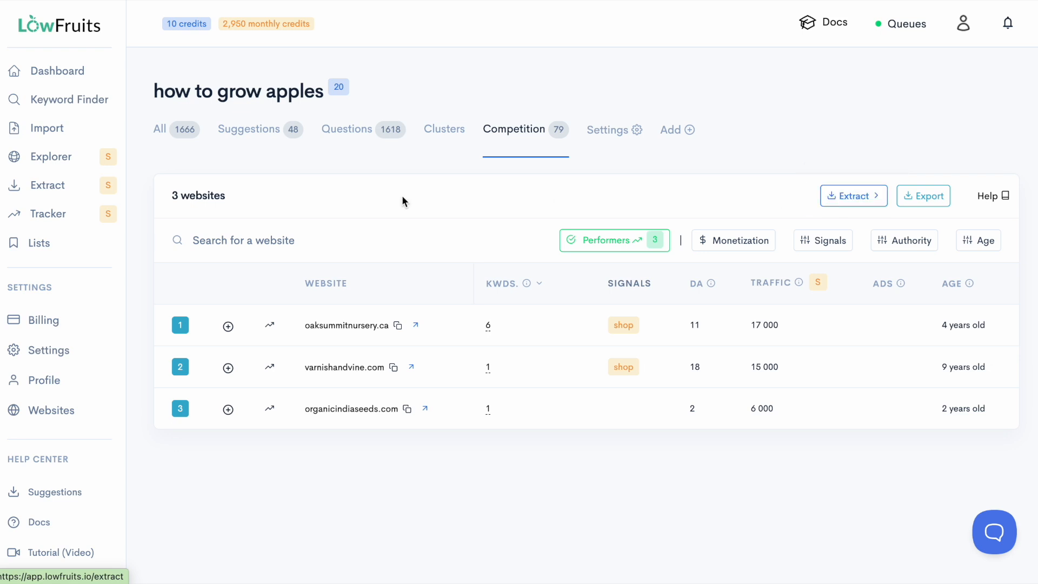
Step: Look over the Ranking and Sitemap extractors, and extract keyword ideas for oaksummitnursery.ca with the Ideas extractor
click(35, 188)
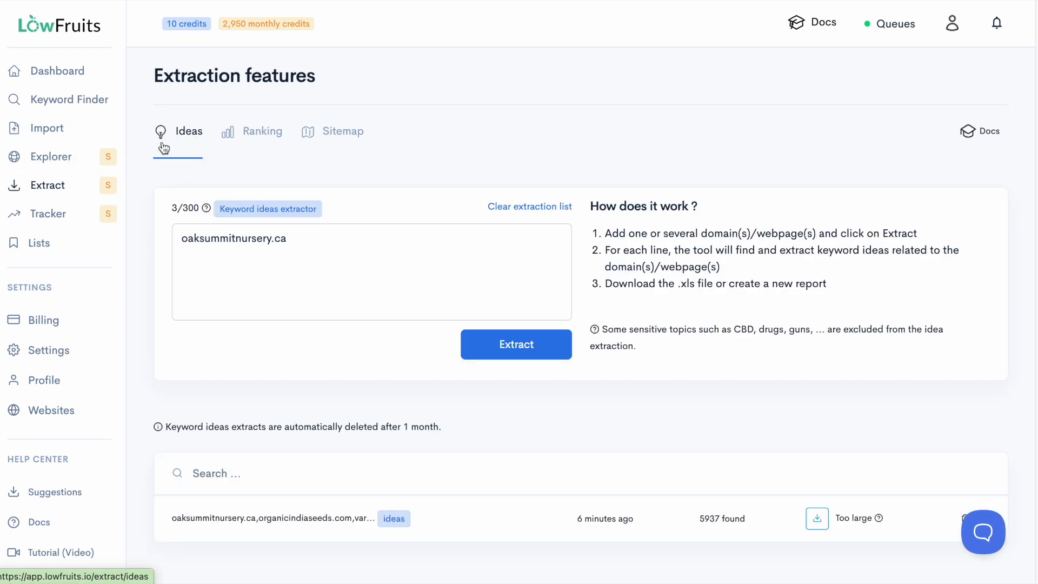
click(242, 131)
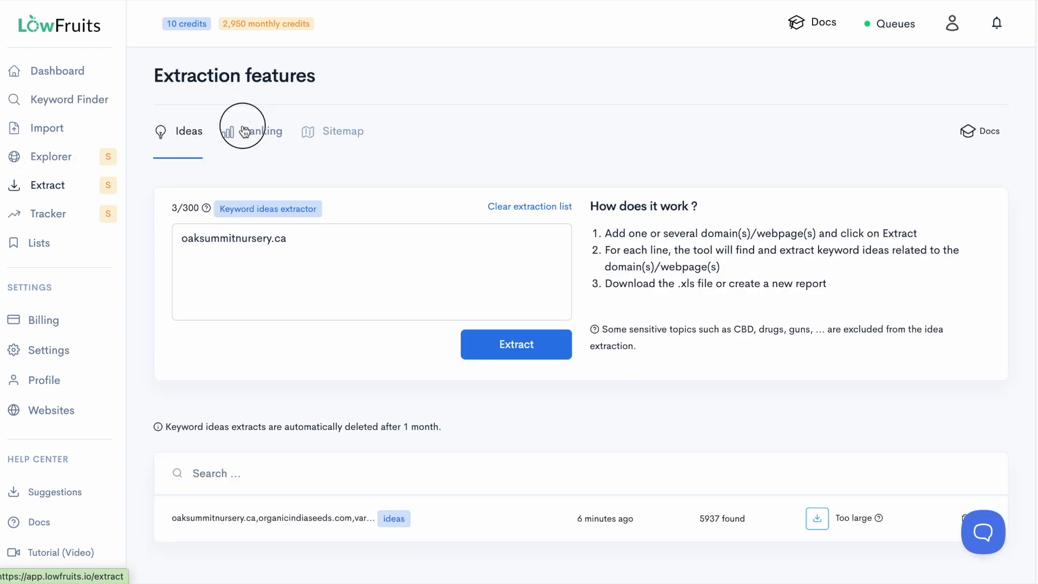
click(332, 141)
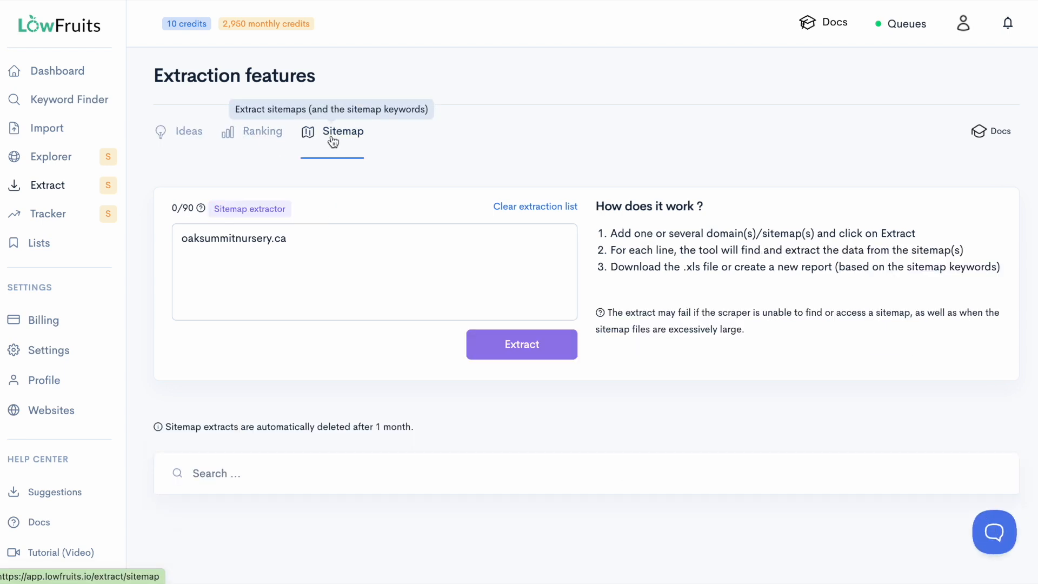
click(178, 135)
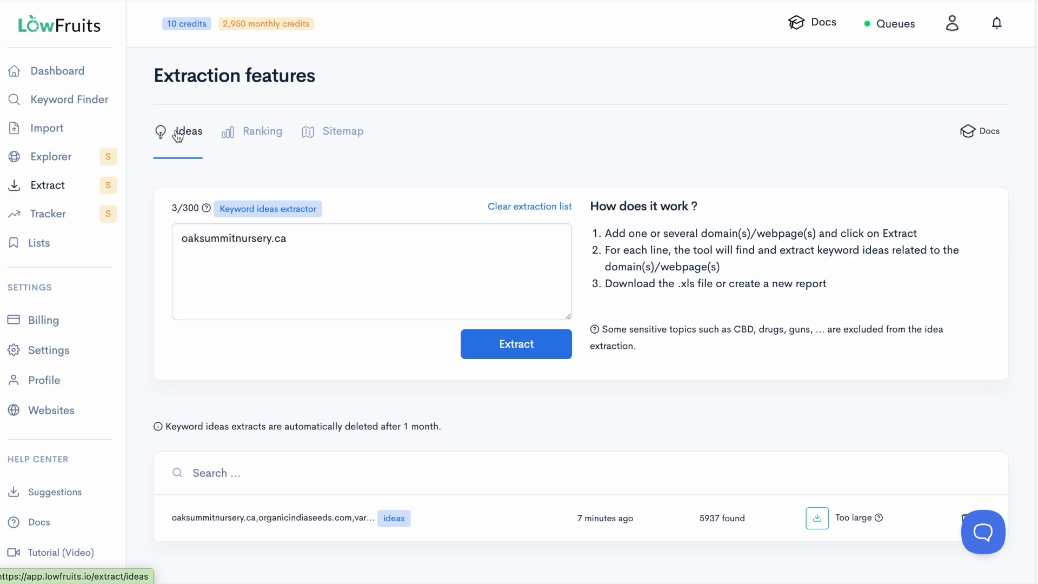
click(532, 350)
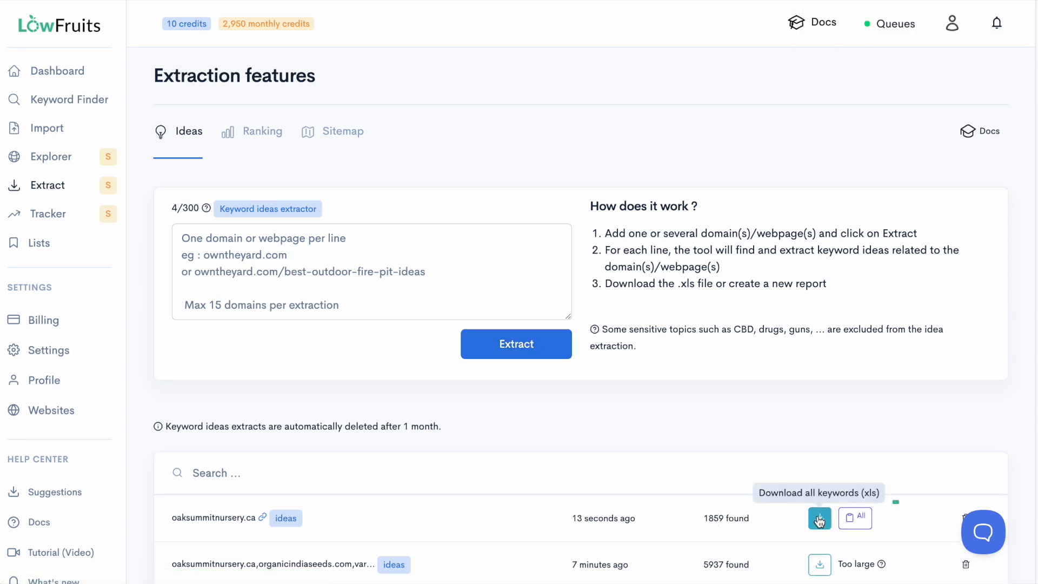
Step: Start a new report from all keyword ideas extracted for oaksummitnursery.ca and name it "oaksummitnursery.ca Keywords"
click(855, 519)
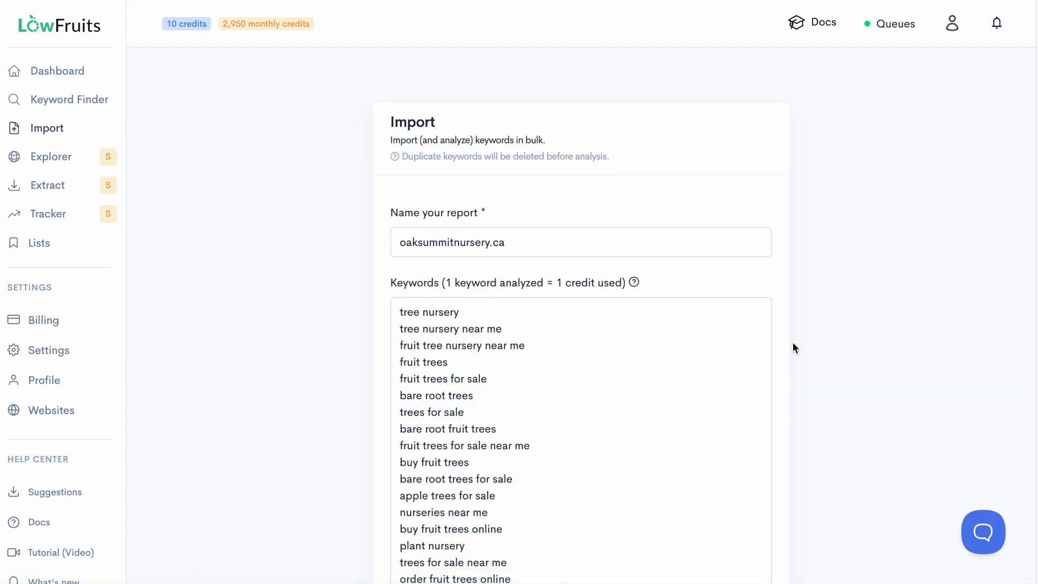
click(529, 244)
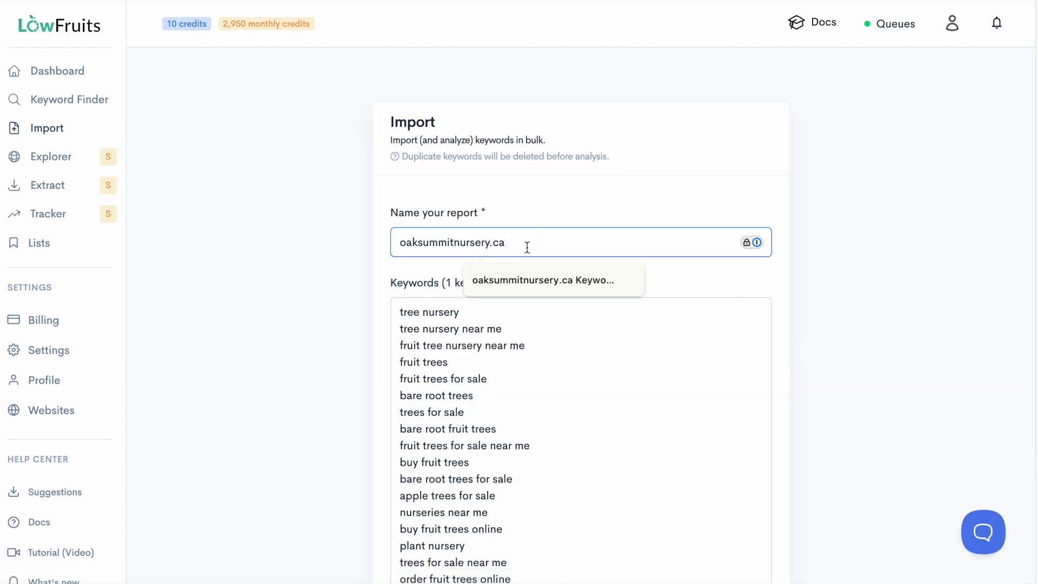
key(Escape)
text(Key)
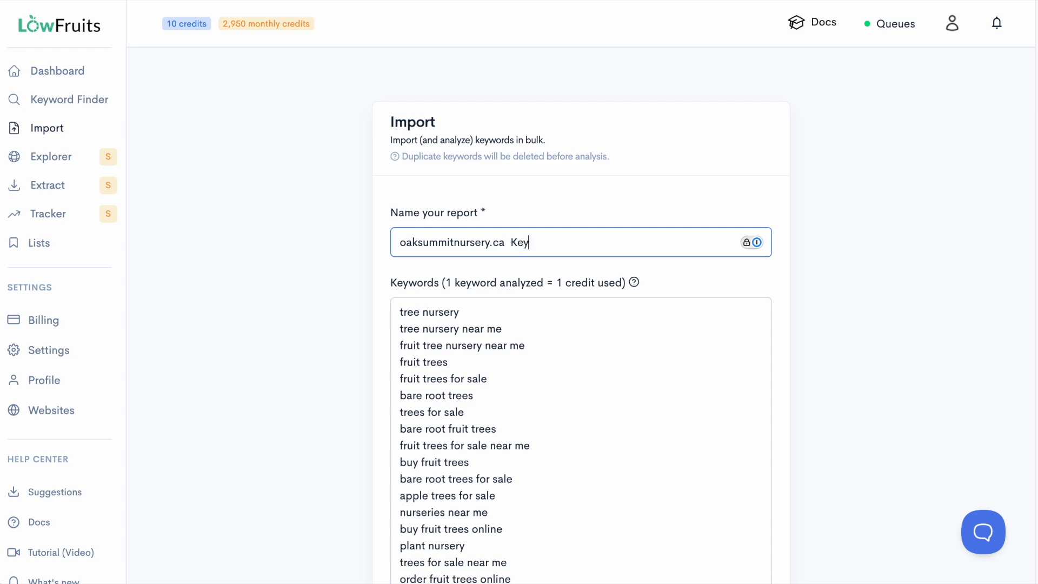
text(words)
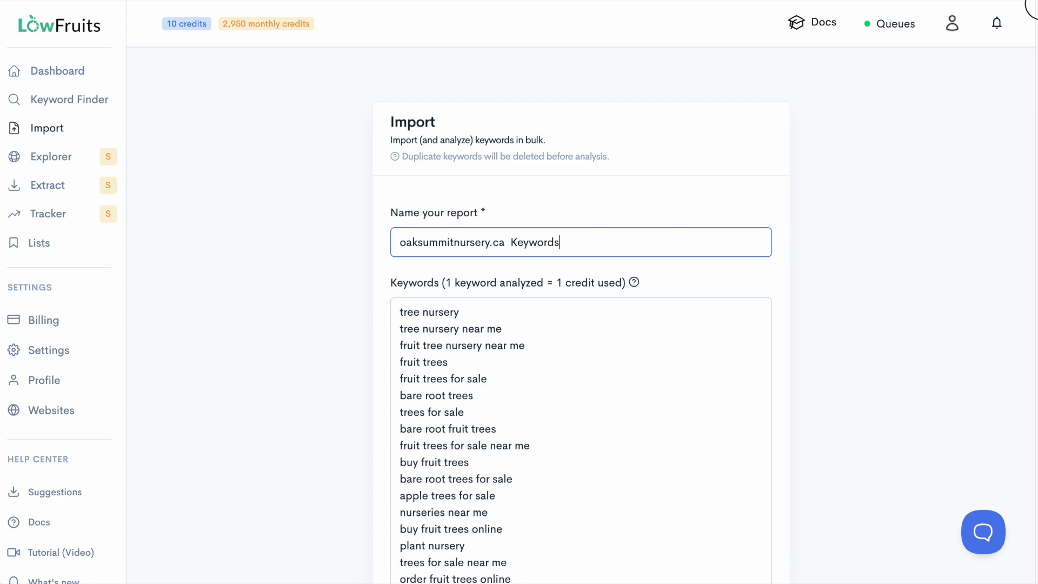
mouse_move(1033, 9)
mouse_down()
mouse_move(1035, 141)
mouse_move(1003, 387)
mouse_move(1033, 16)
mouse_up()
Step: Trim the import list to its first 30 keywords by deleting everything from "fruit plants" to the end
click(397, 346)
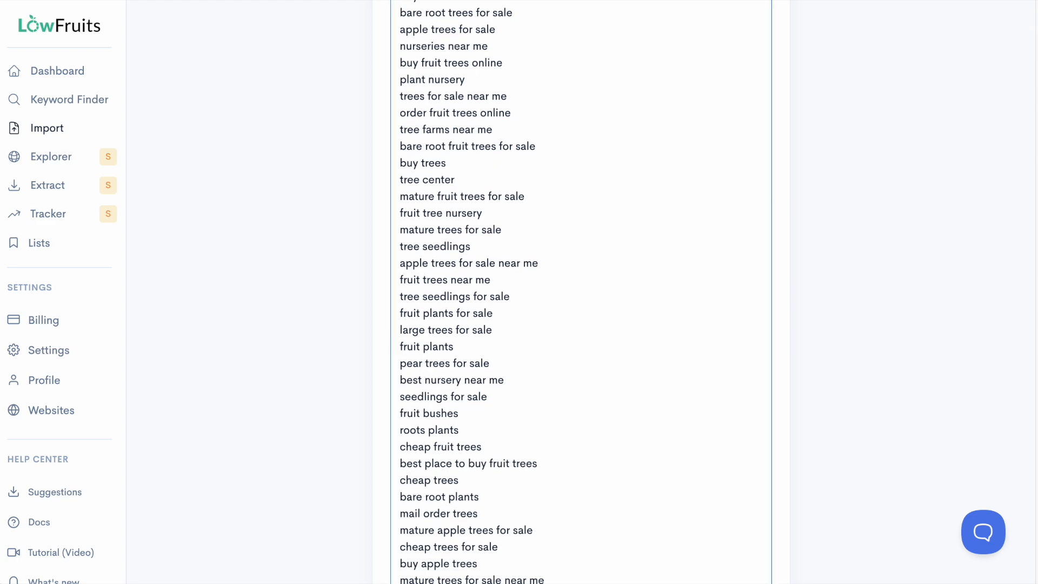
scroll(563, 219, down, 15)
scroll(567, 232, up, 3)
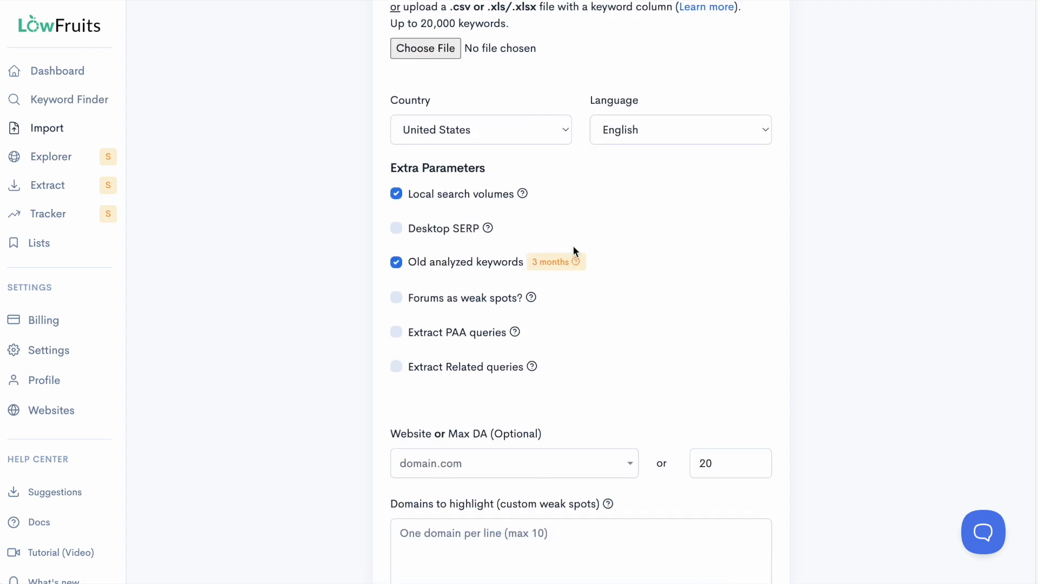
scroll(572, 246, up, 9)
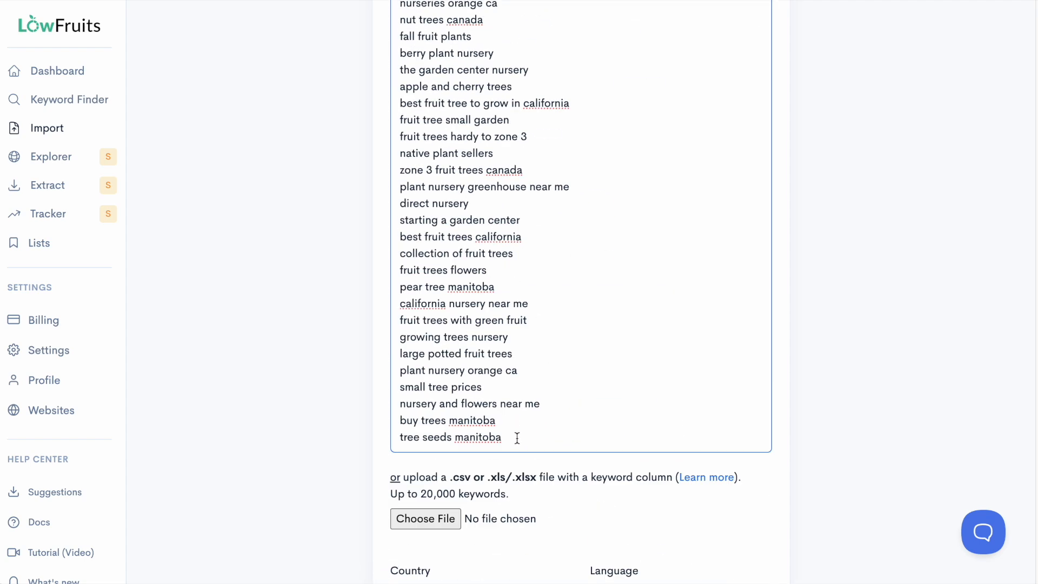
key(ctrl+a)
key(BackSpace)
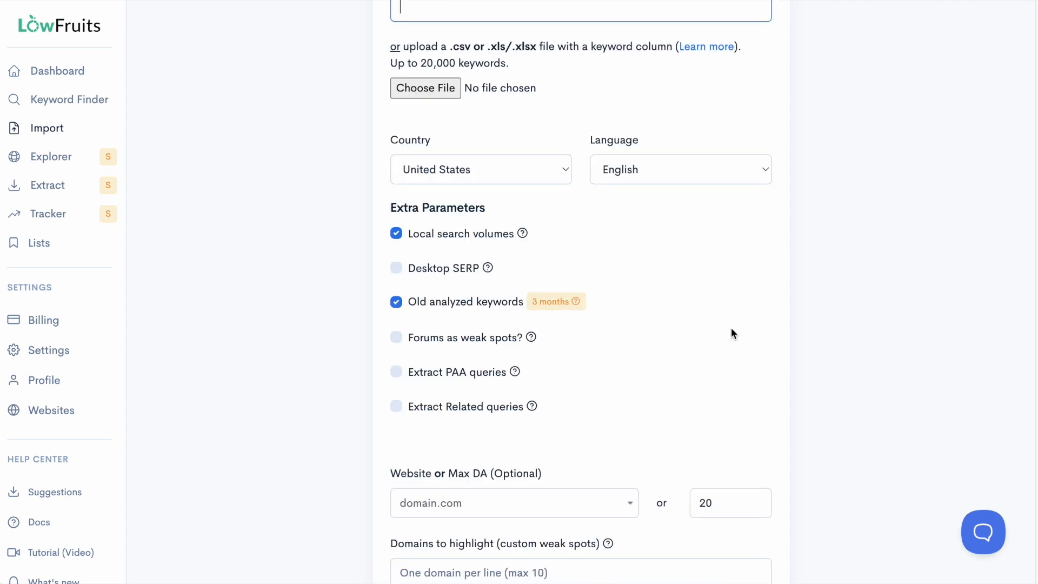
Step: Exclude old analyzed keywords, then import the list with Analyze all enabled, keeping United States, English and a max DA of 20
scroll(665, 260, down, 3)
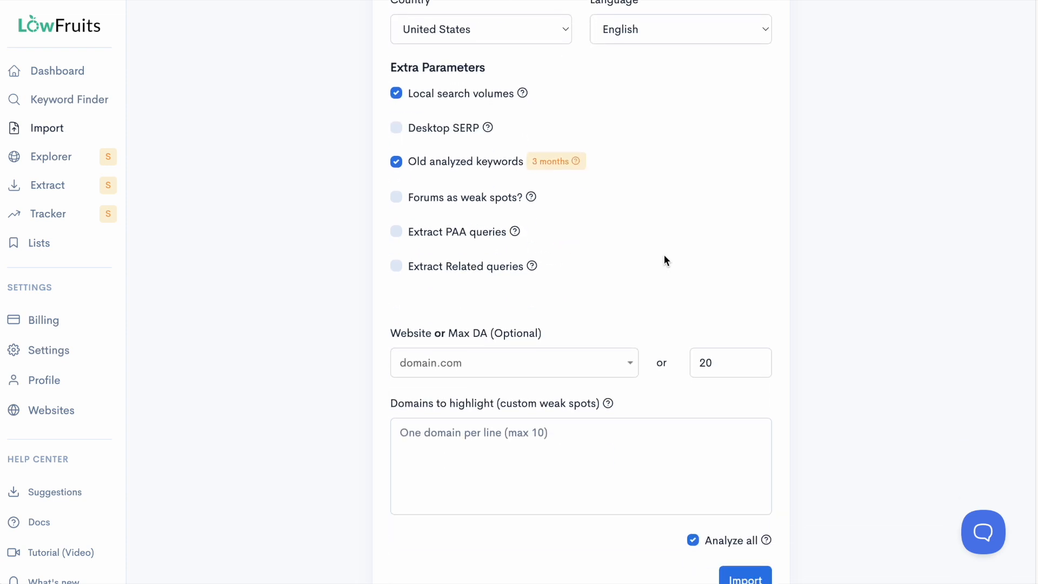
scroll(666, 260, down, 1)
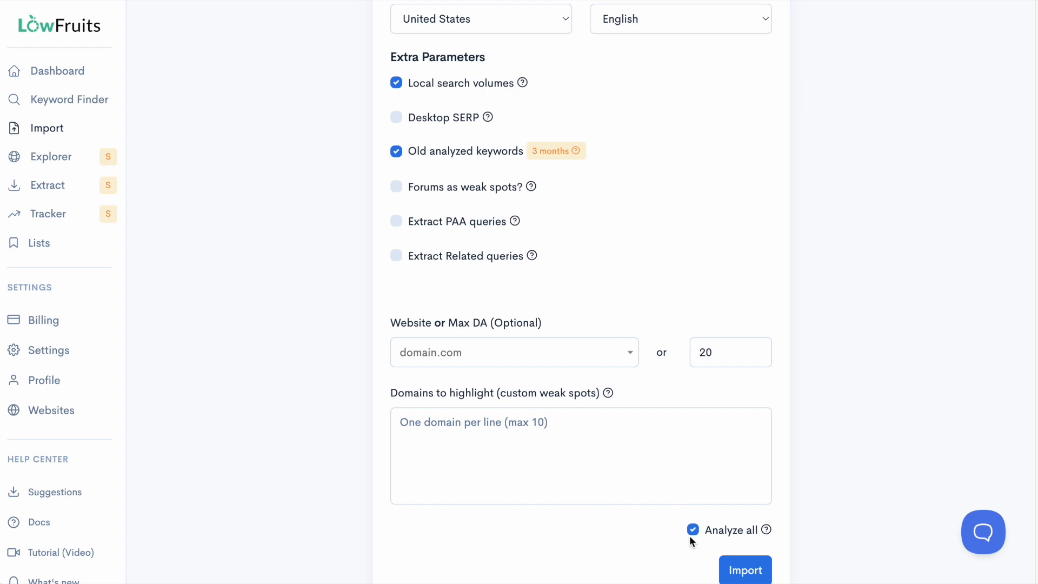
click(397, 152)
scroll(765, 272, down, 1)
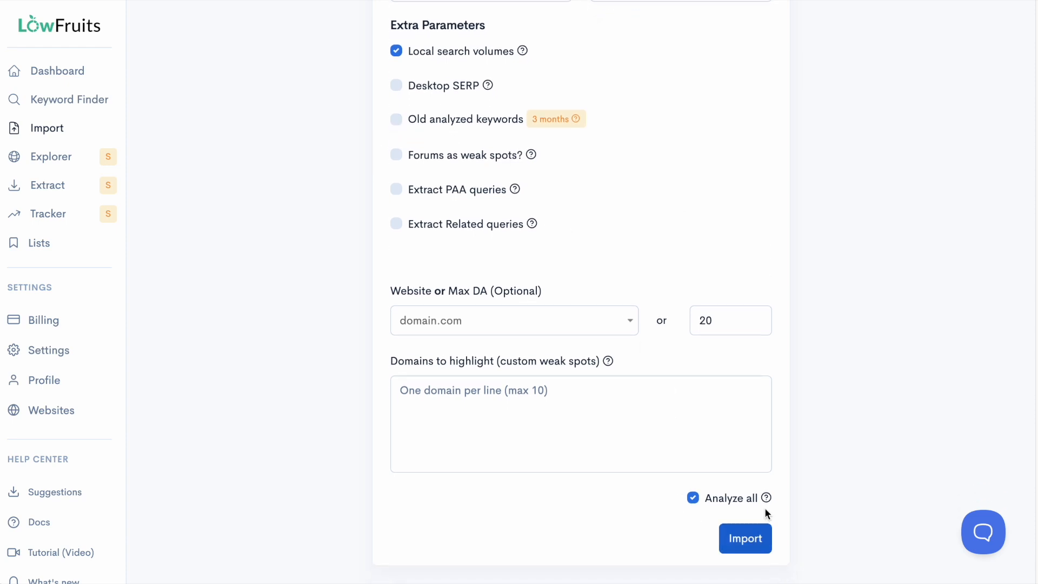
click(740, 542)
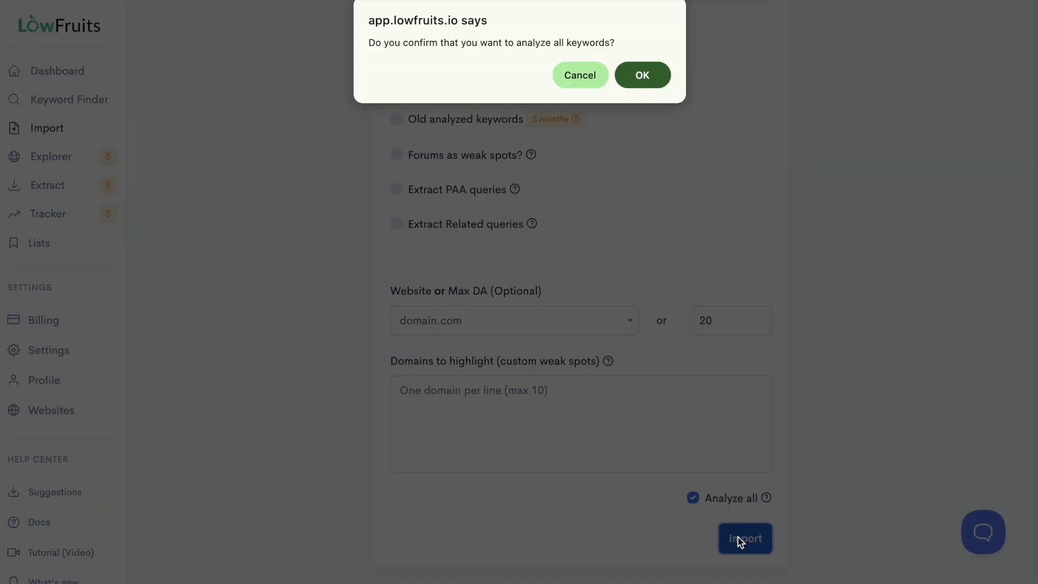
click(638, 75)
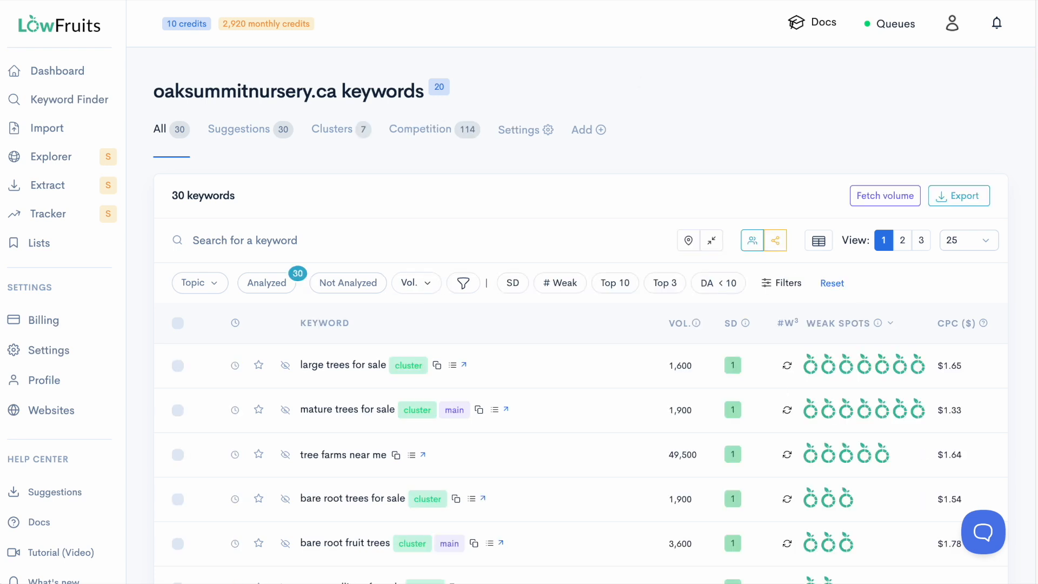
Step: Examine the weak spots of the report's analyzed keywords, checking the ranking position and DA of the sites behind "large trees for sale" and others
scroll(837, 411, down, 14)
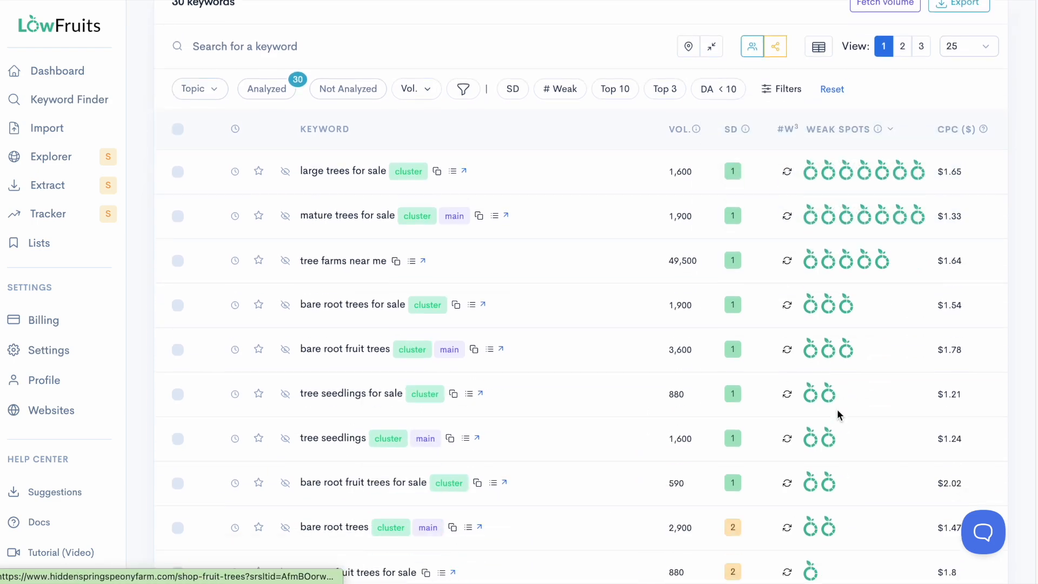
scroll(837, 411, down, 3)
scroll(838, 410, up, 16)
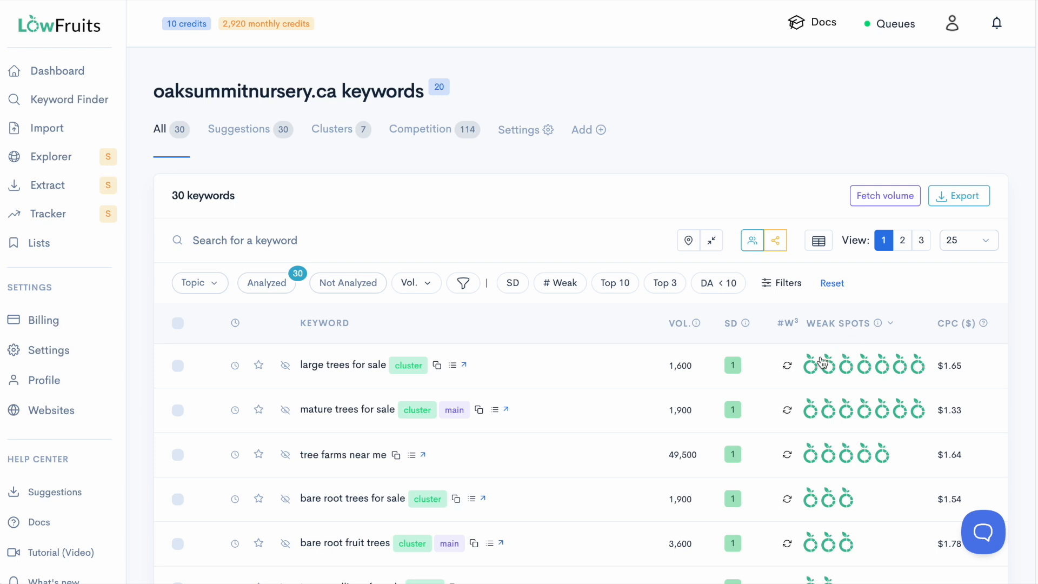
mouse_move(837, 373)
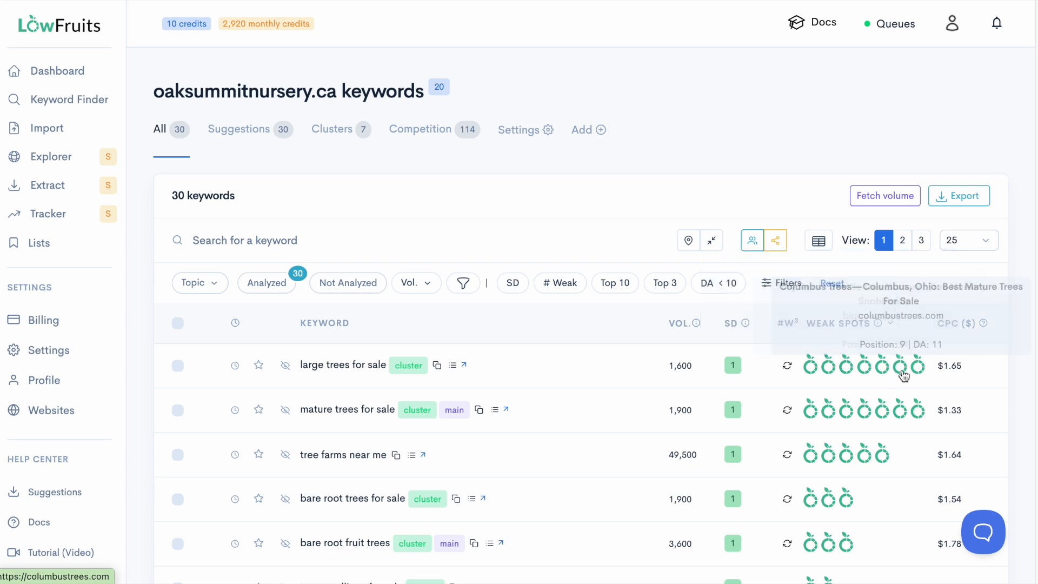
mouse_move(927, 378)
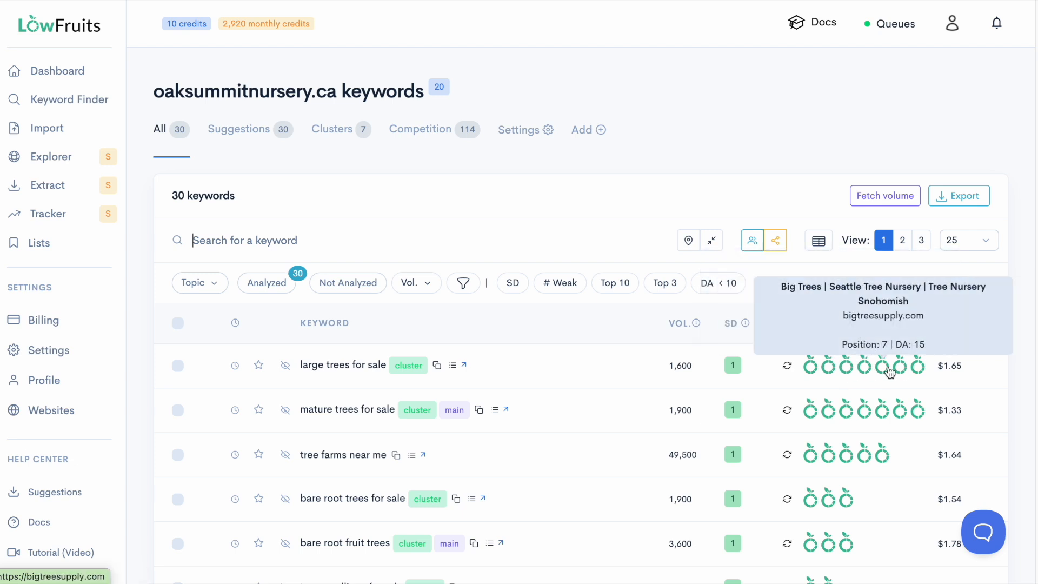
scroll(757, 373, down, 1)
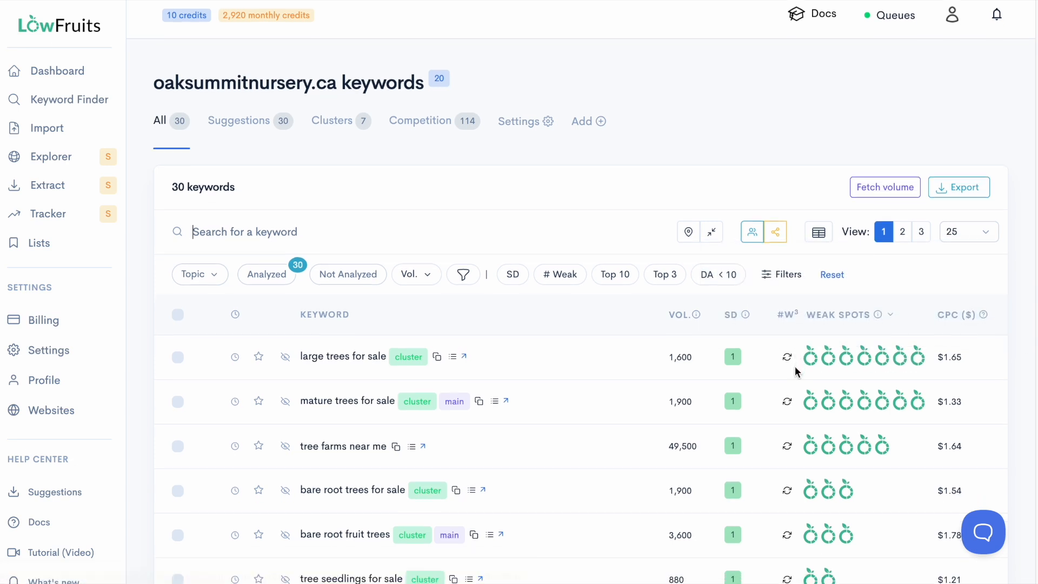
scroll(361, 338, down, 1)
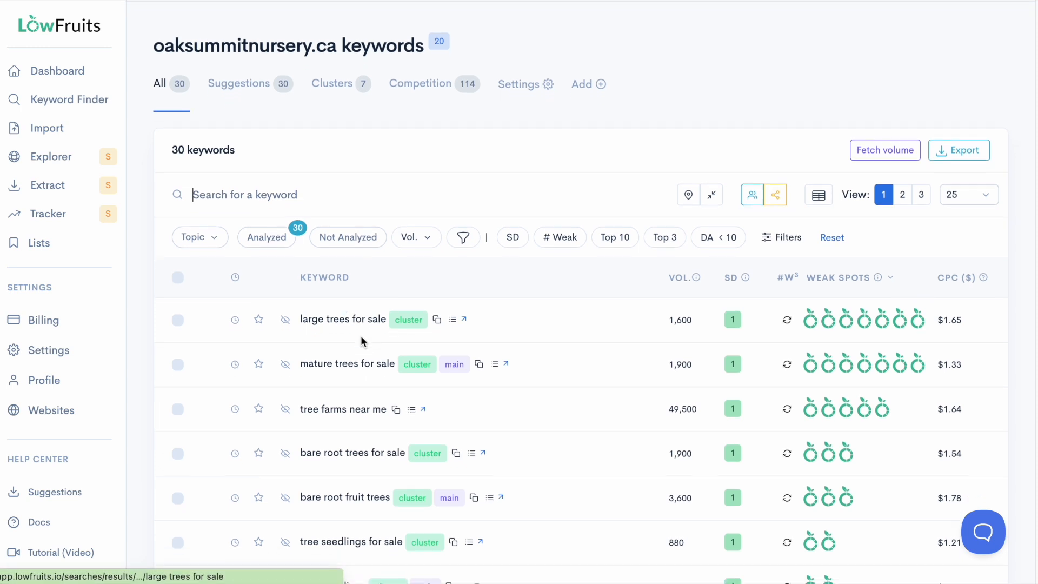
mouse_move(864, 374)
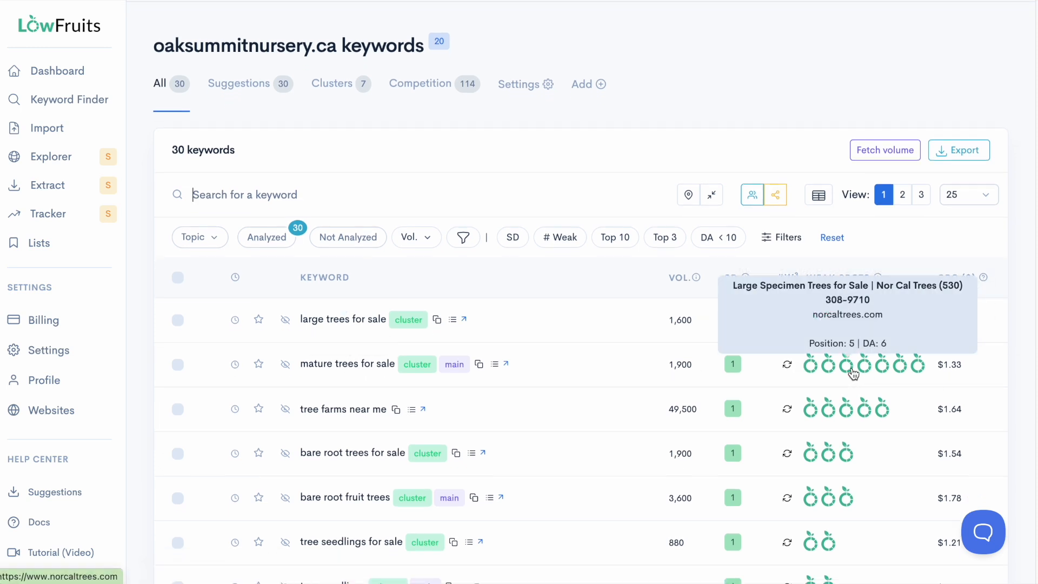
scroll(669, 342, down, 1)
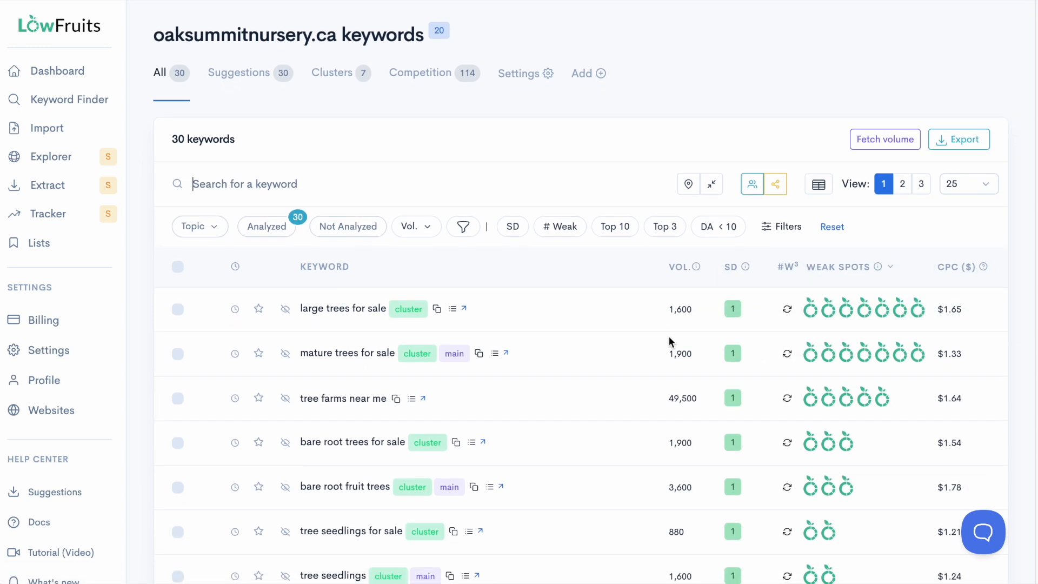
scroll(669, 342, up, 2)
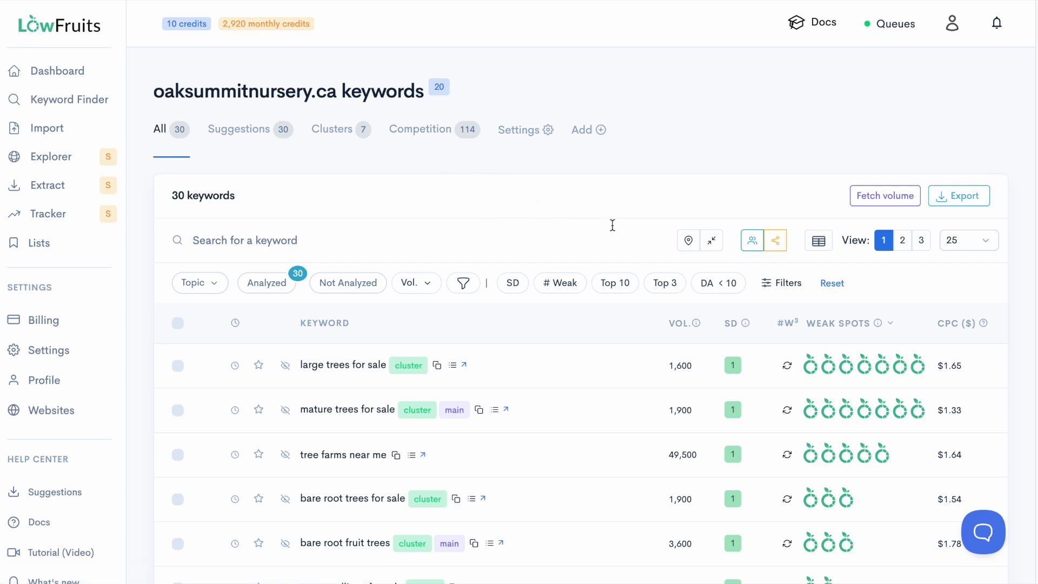
scroll(591, 221, down, 3)
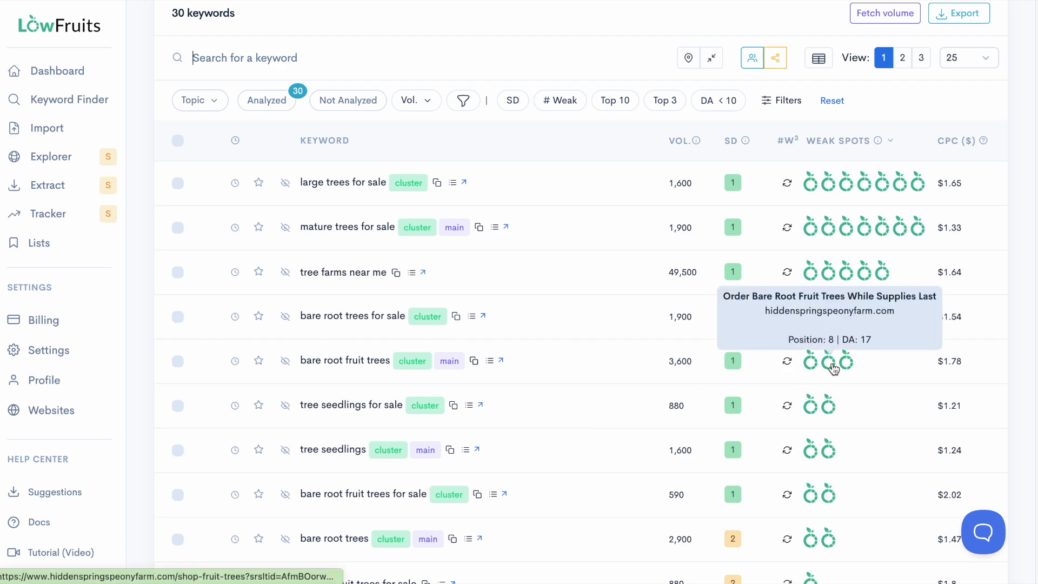
scroll(834, 368, up, 2)
scroll(833, 368, up, 1)
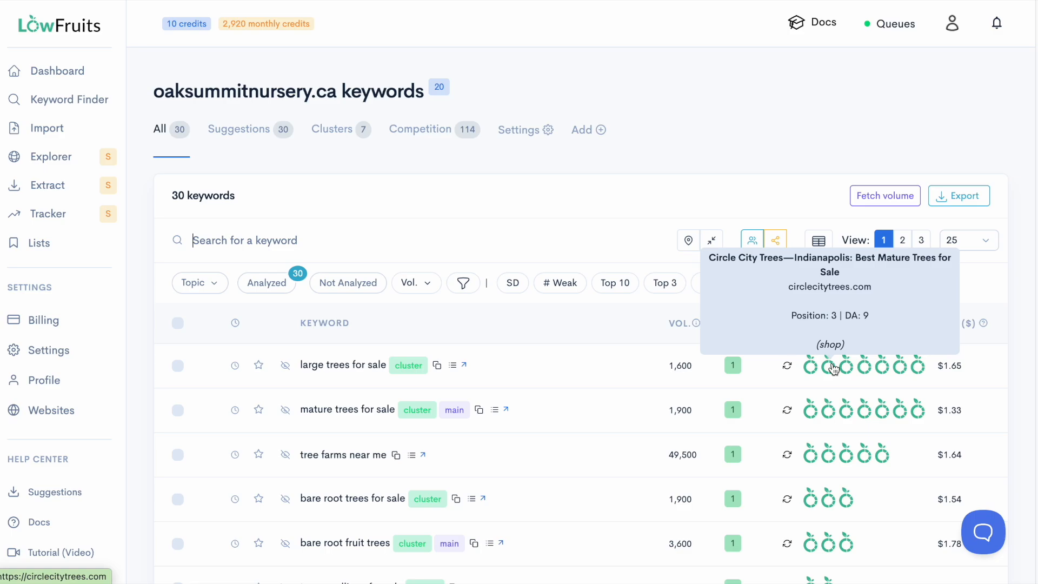